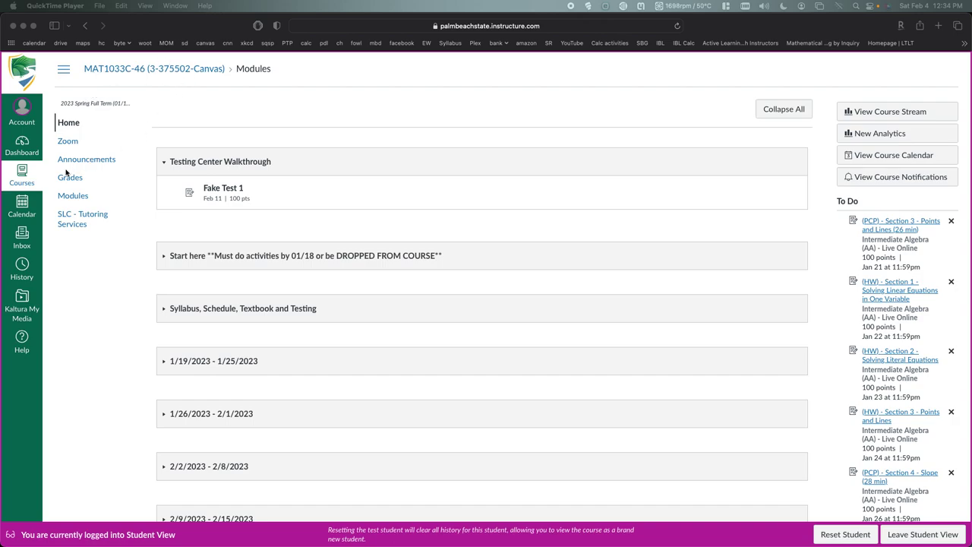
# Collapse and re-expand the Testing Center Walkthrough module, then open the Fake Test 1 assignment
pyautogui.click(182, 161)
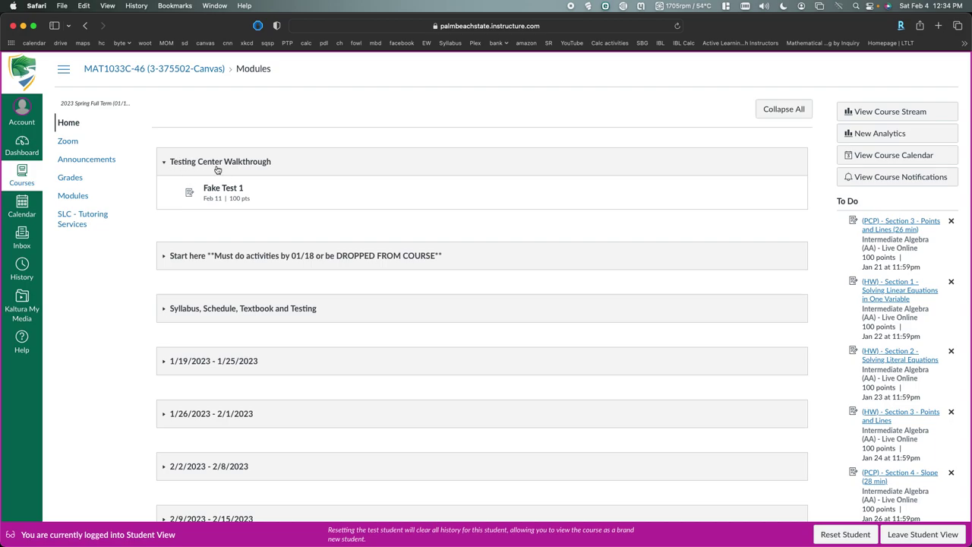
pyautogui.scroll(-3, 235, 304)
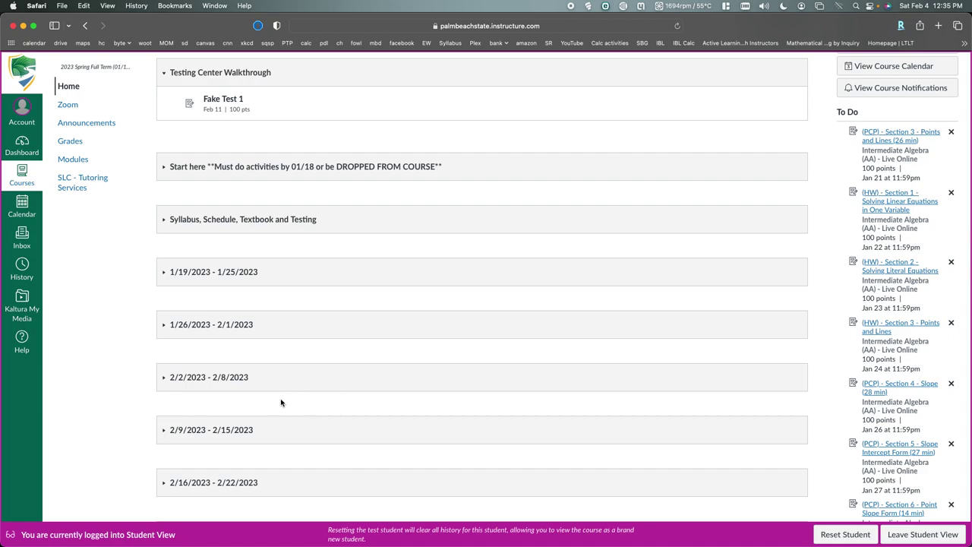
pyautogui.scroll(3, 195, 392)
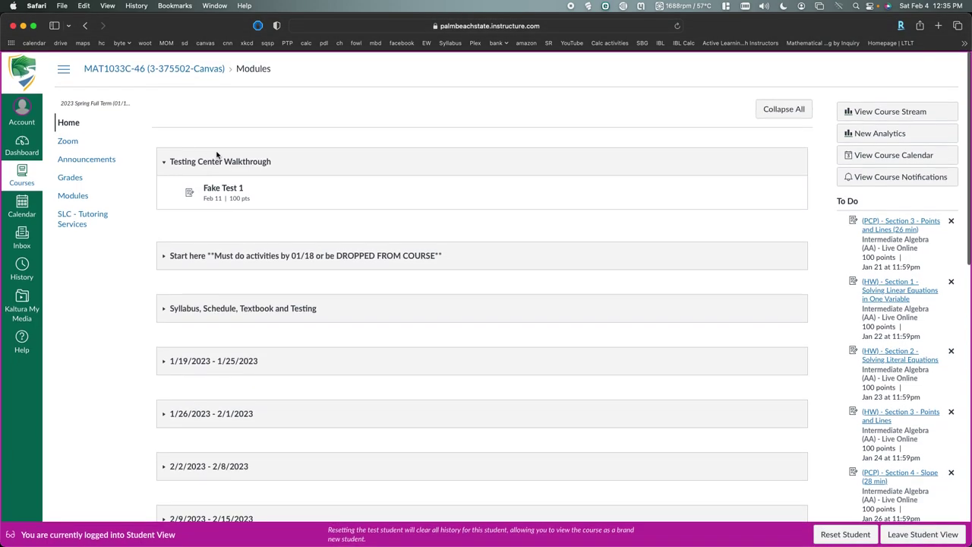
pyautogui.click(206, 167)
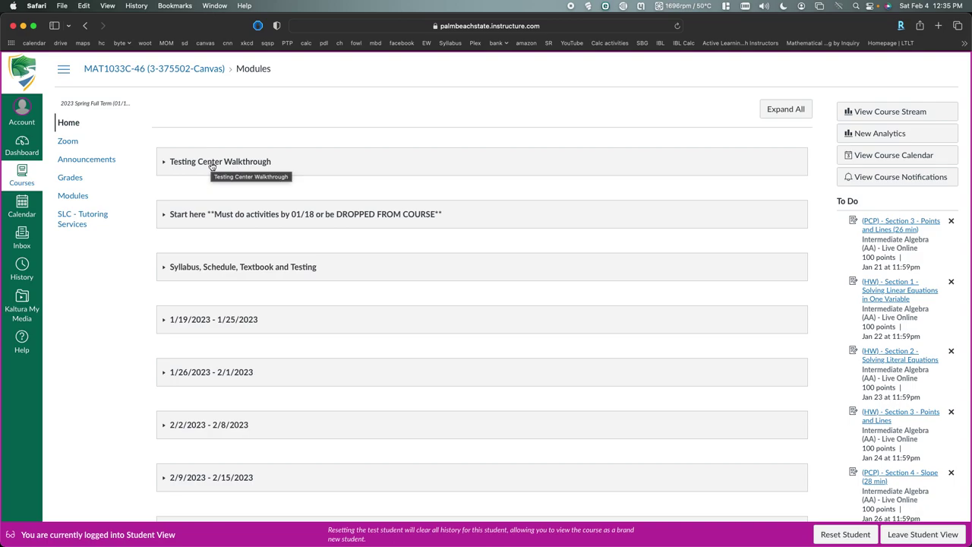
pyautogui.click(212, 163)
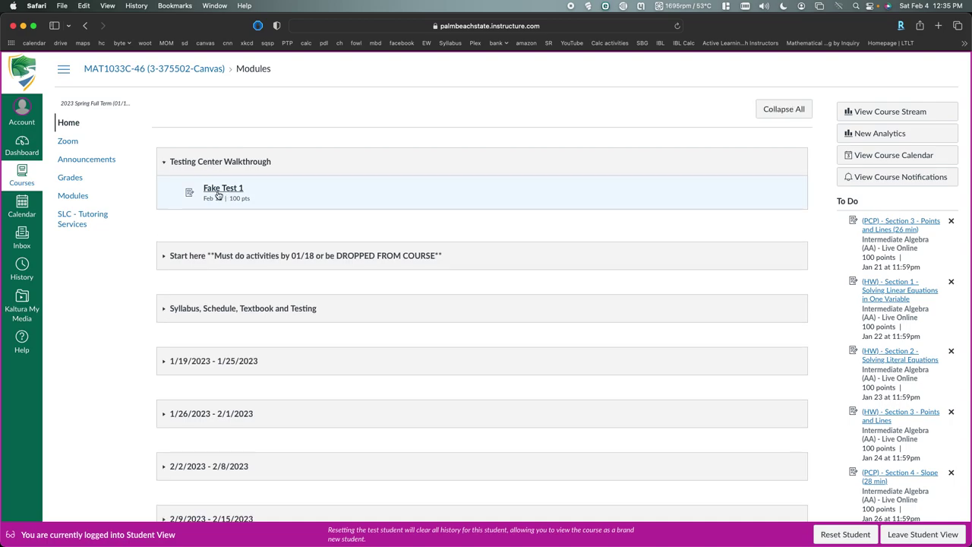
pyautogui.click(221, 189)
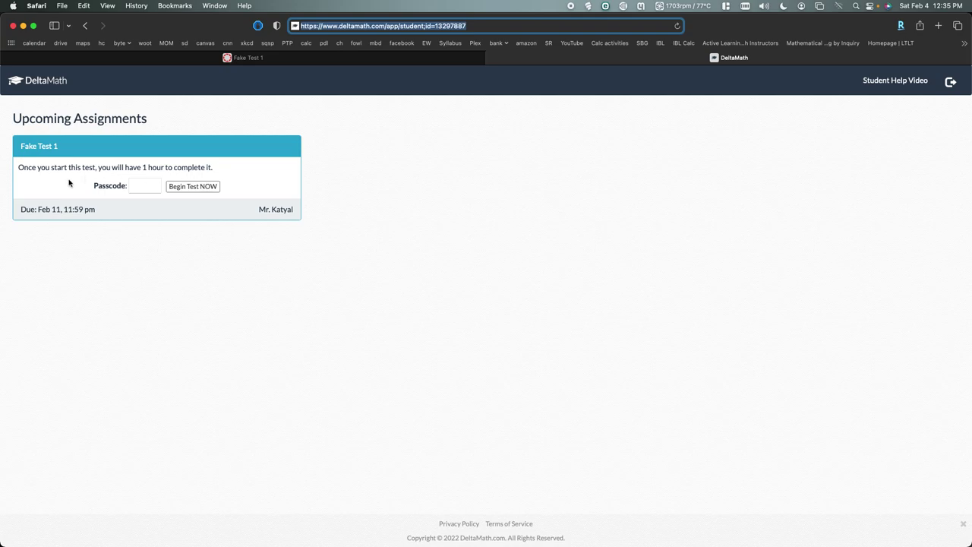
# Enter the test passcode and begin Fake Test 1
pyautogui.click(140, 189)
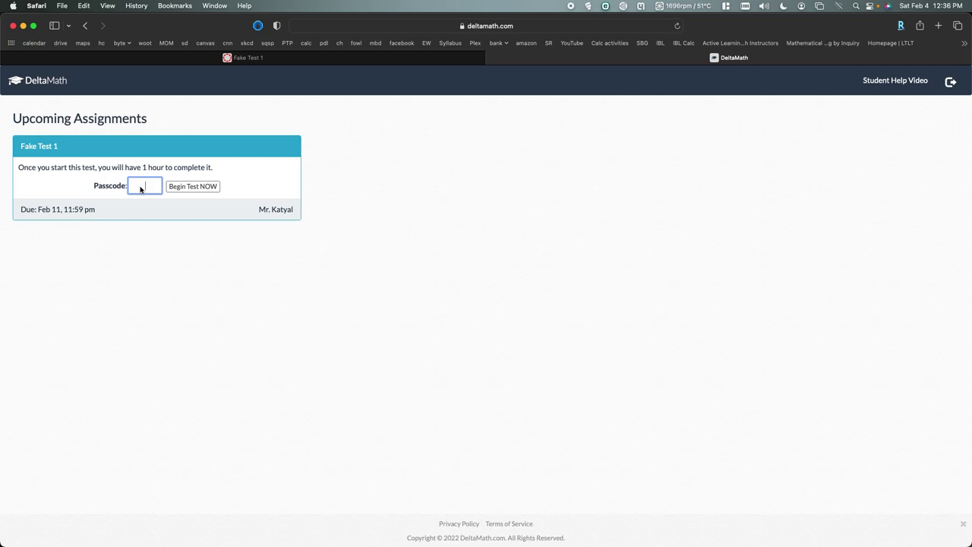
pyautogui.click(192, 191)
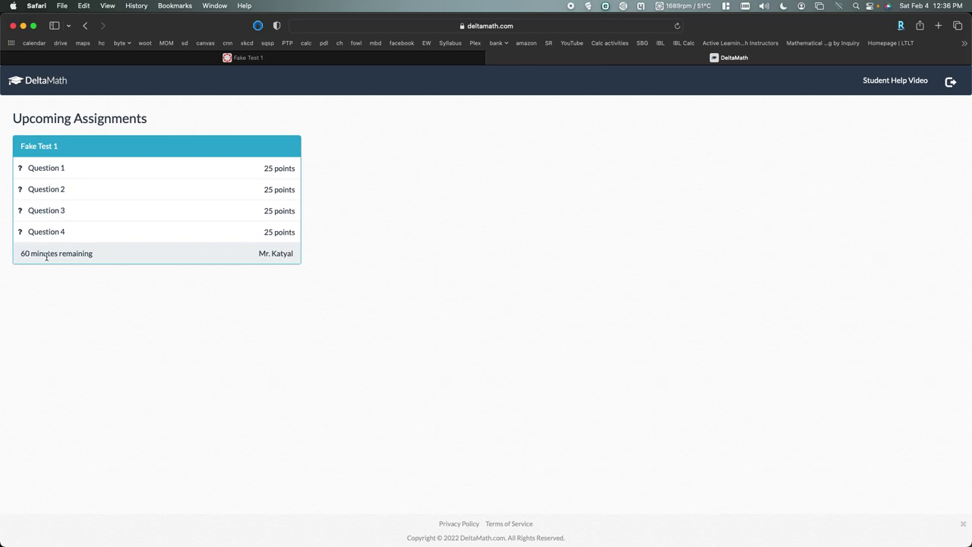
# Answer Question 1 (7x = 70) with 1²√4 using the on-screen math keyboard, and confirm submission
pyautogui.click(53, 170)
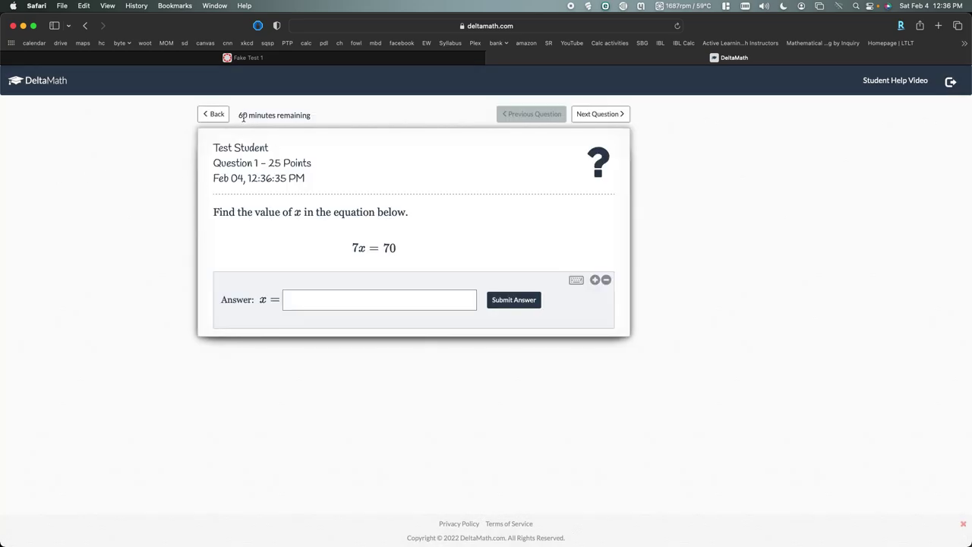
pyautogui.moveTo(238, 116); pyautogui.dragTo(310, 117)
pyautogui.tripleClick(310, 117)
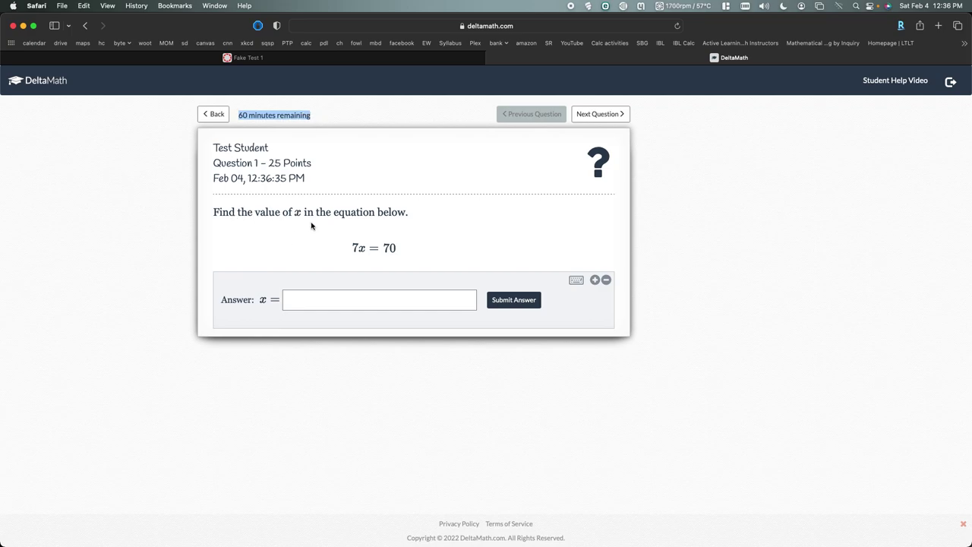
pyautogui.click(327, 302)
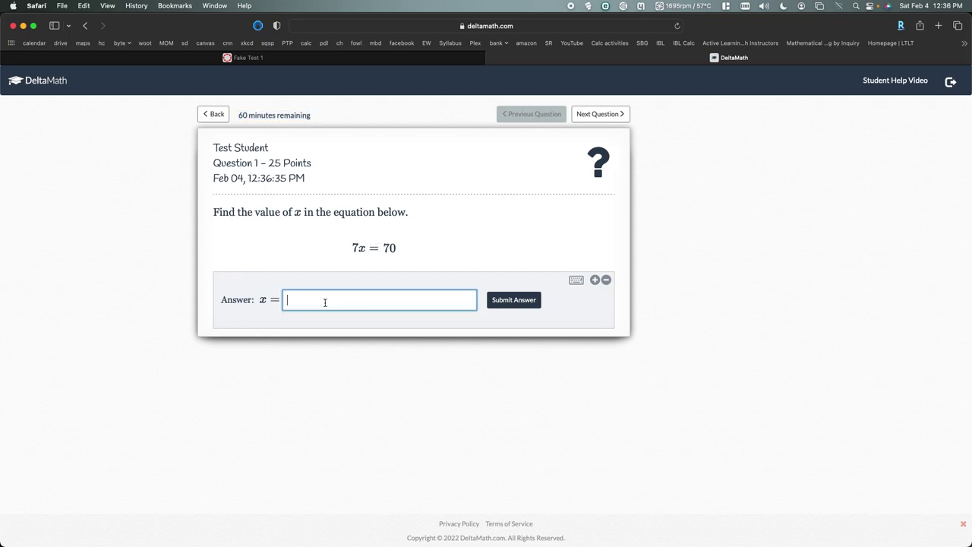
pyautogui.write('1')
pyautogui.click(575, 281)
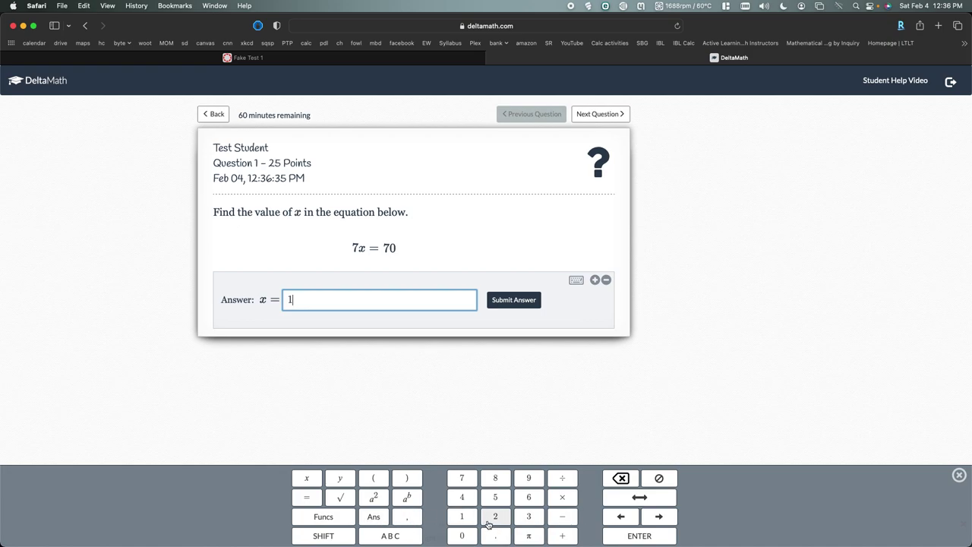
pyautogui.click(375, 499)
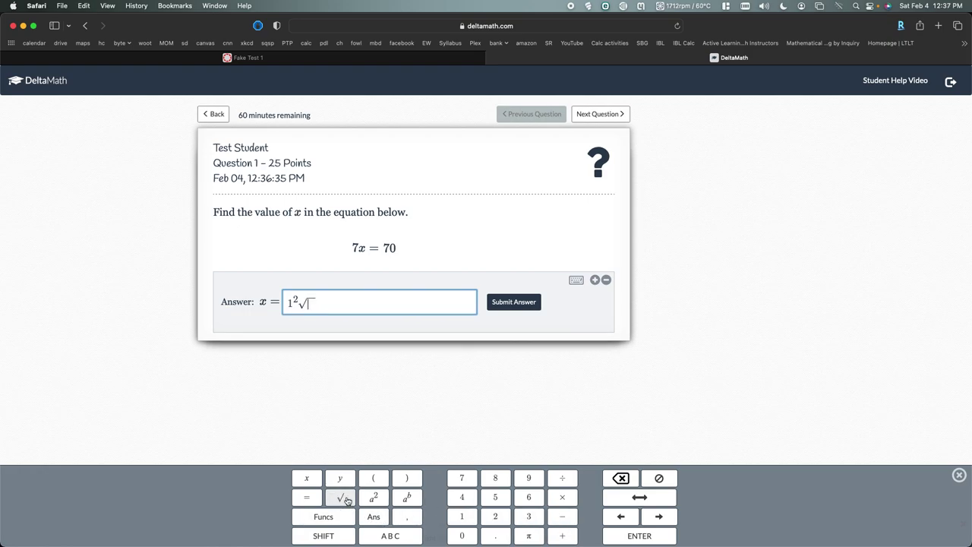
pyautogui.click(462, 496)
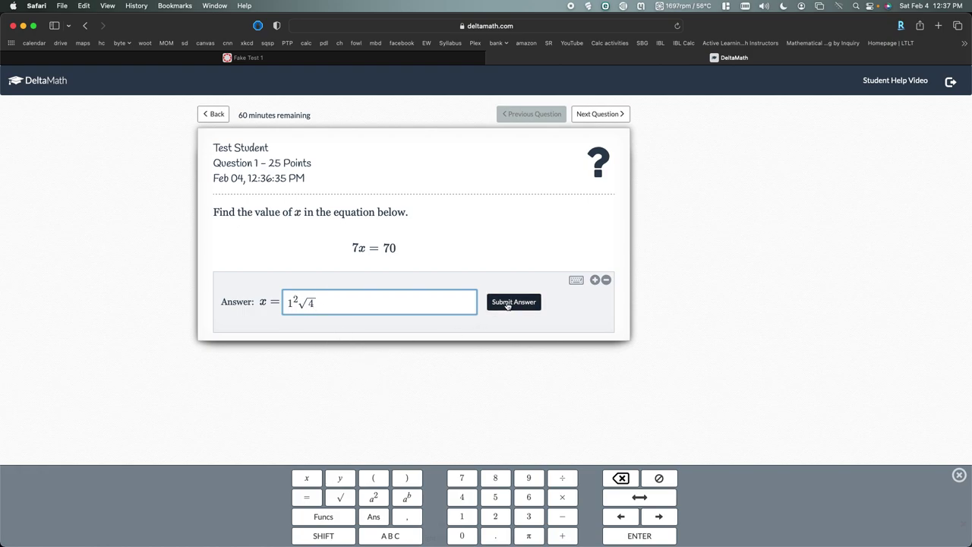
pyautogui.click(508, 304)
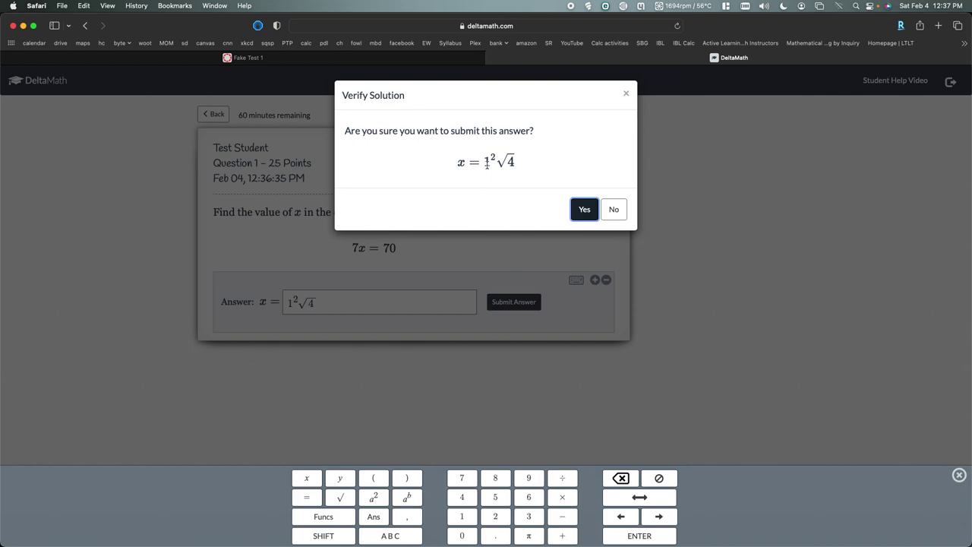
pyautogui.click(584, 210)
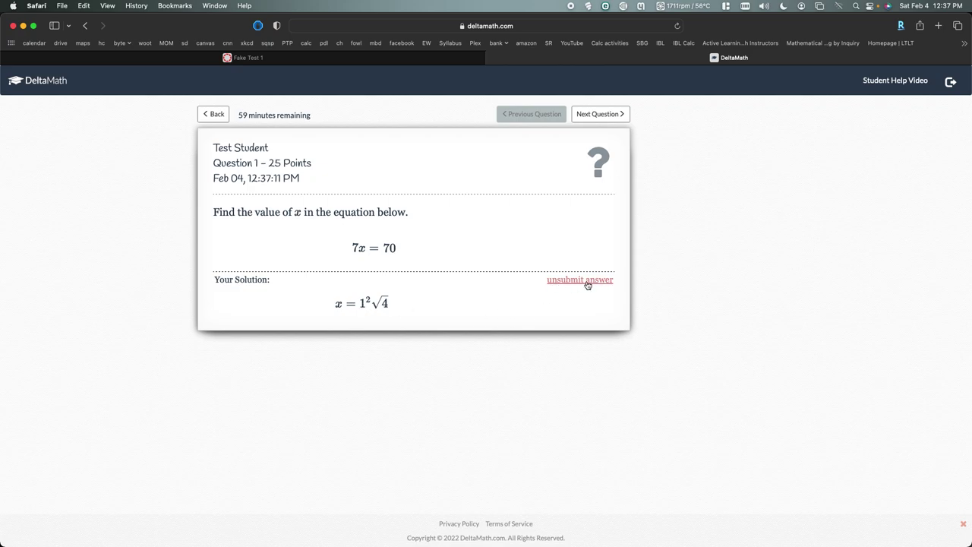
# Unsubmit Question 1's answer and resubmit it as x = 10
pyautogui.click(587, 281)
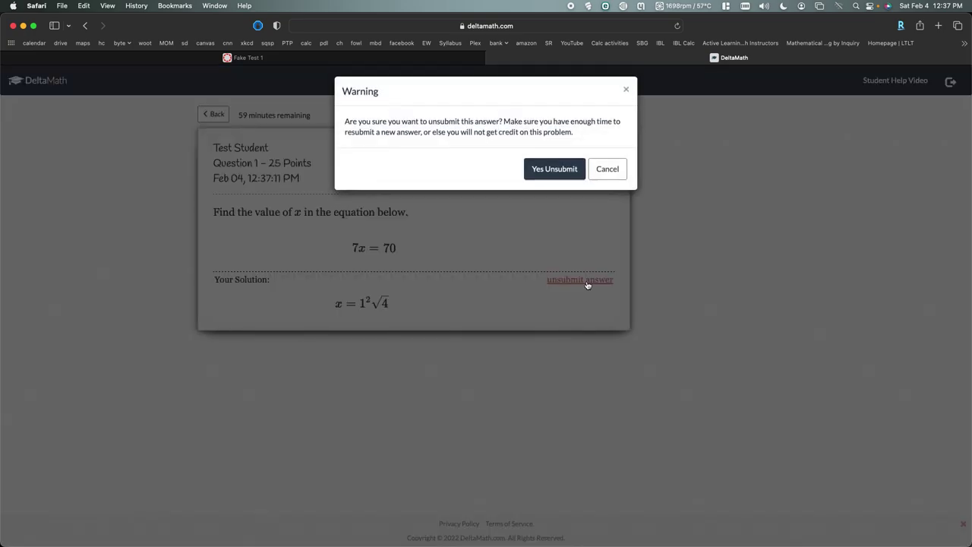
pyautogui.click(557, 174)
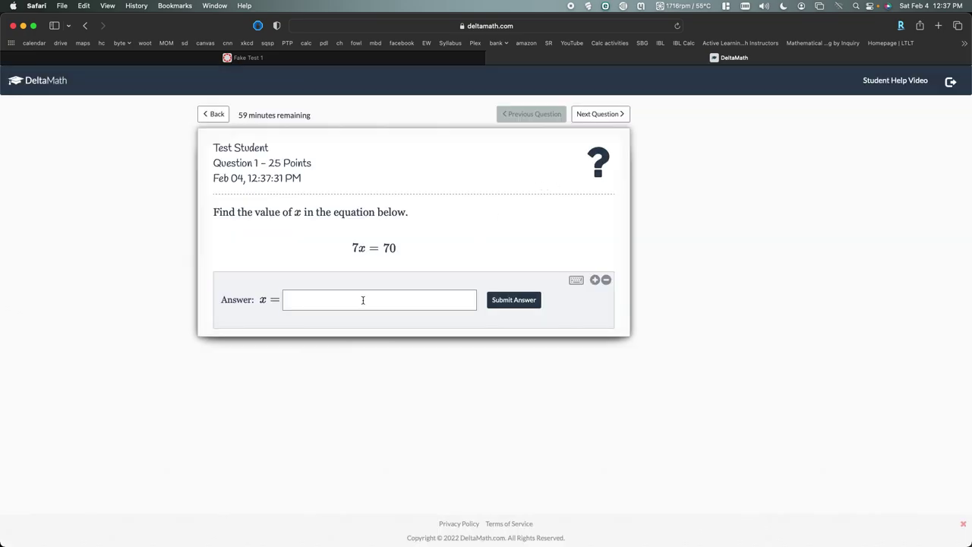
pyautogui.click(363, 300)
pyautogui.write('10')
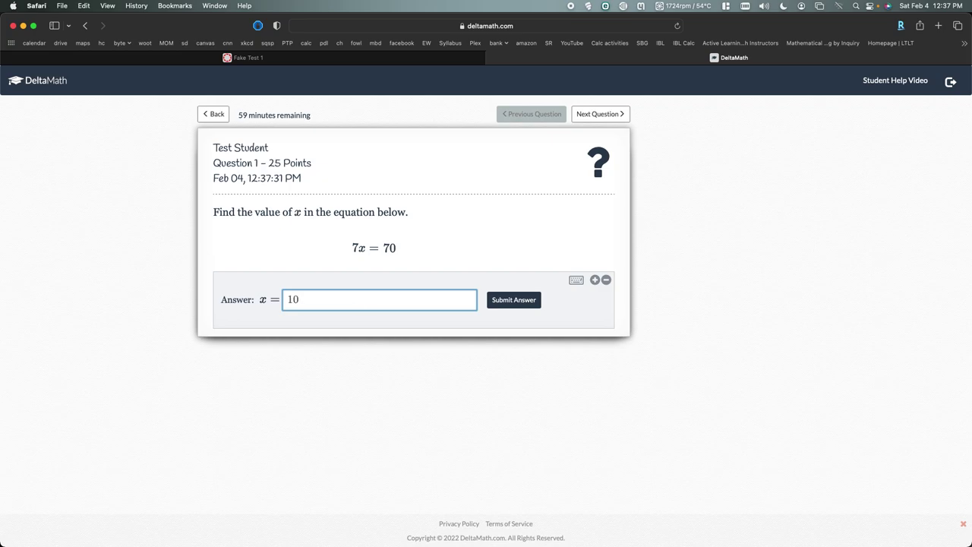
pyautogui.click(523, 300)
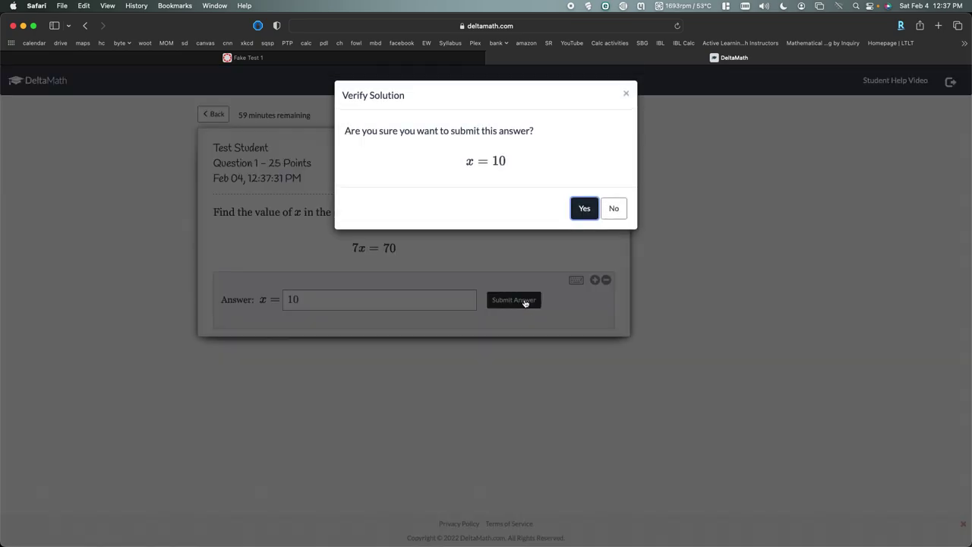
pyautogui.click(585, 209)
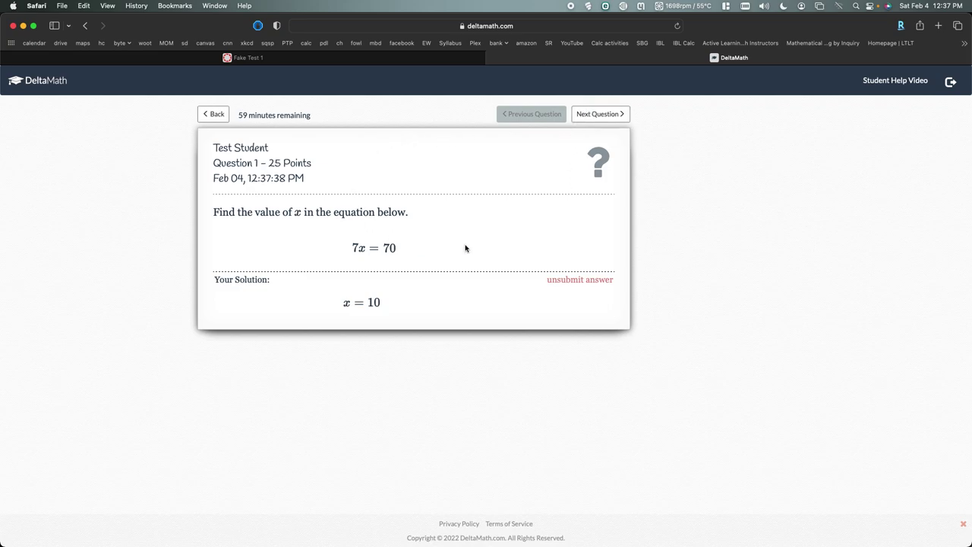
# Submit 1 as the answer to Question 2 and r = 1 for Question 3
pyautogui.click(599, 113)
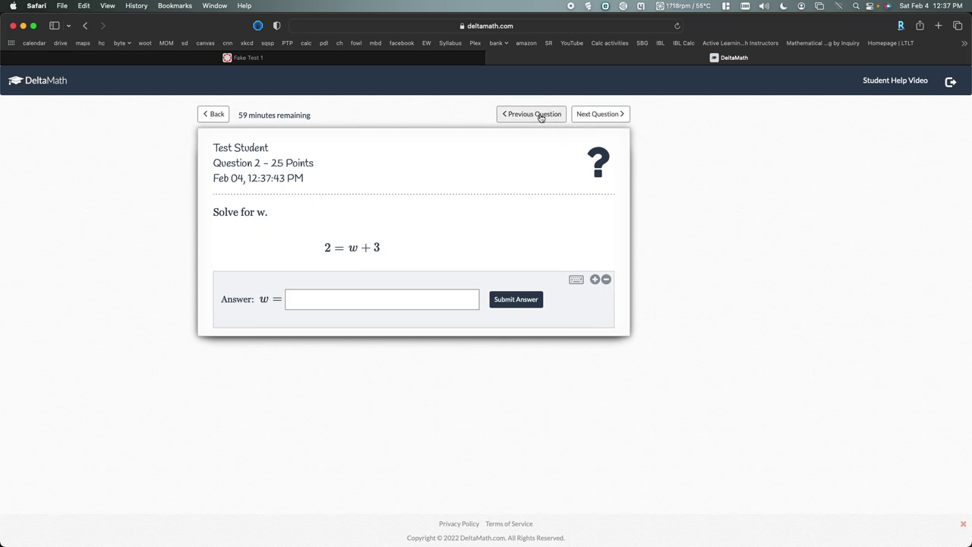
pyautogui.click(379, 301)
pyautogui.write('1')
pyautogui.click(494, 299)
pyautogui.click(574, 210)
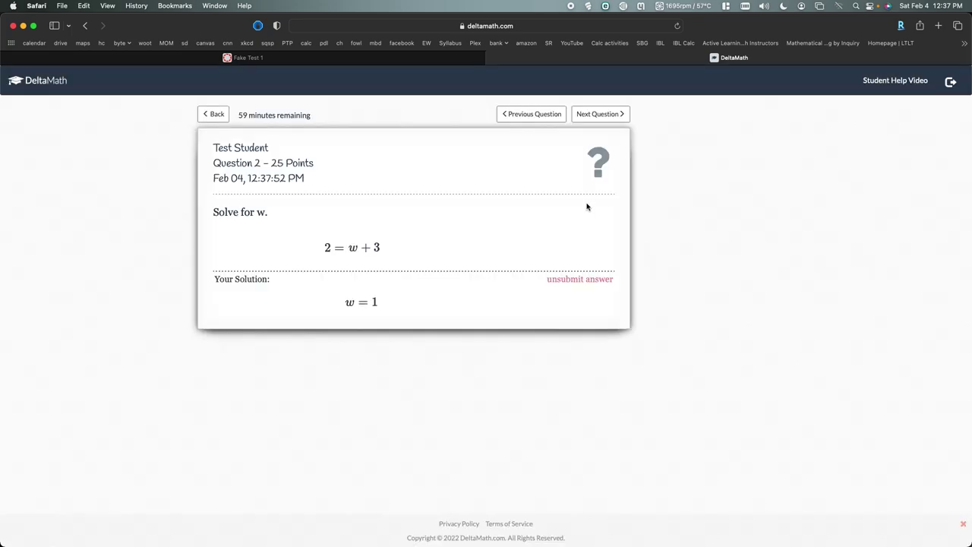
pyautogui.click(600, 118)
pyautogui.click(418, 293)
pyautogui.write('1')
pyautogui.click(519, 301)
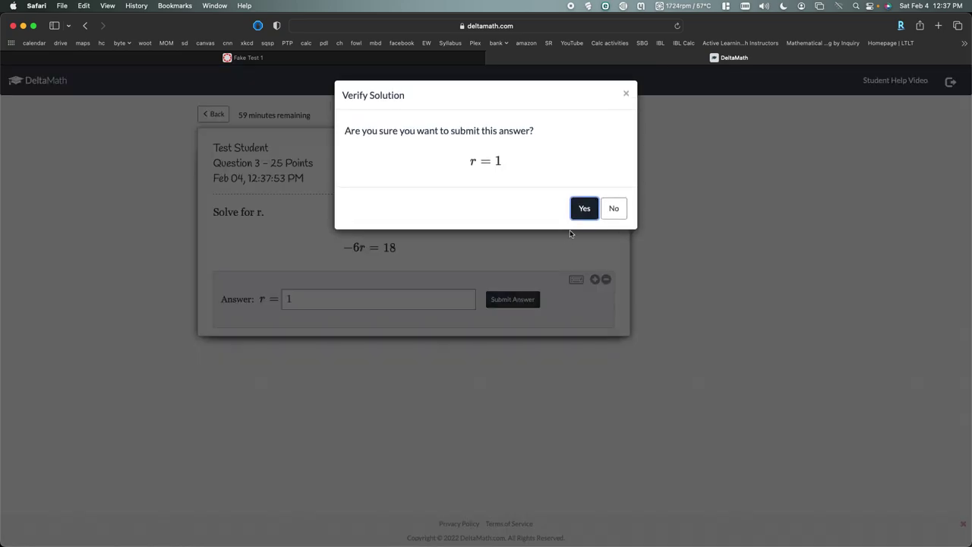
pyautogui.click(583, 207)
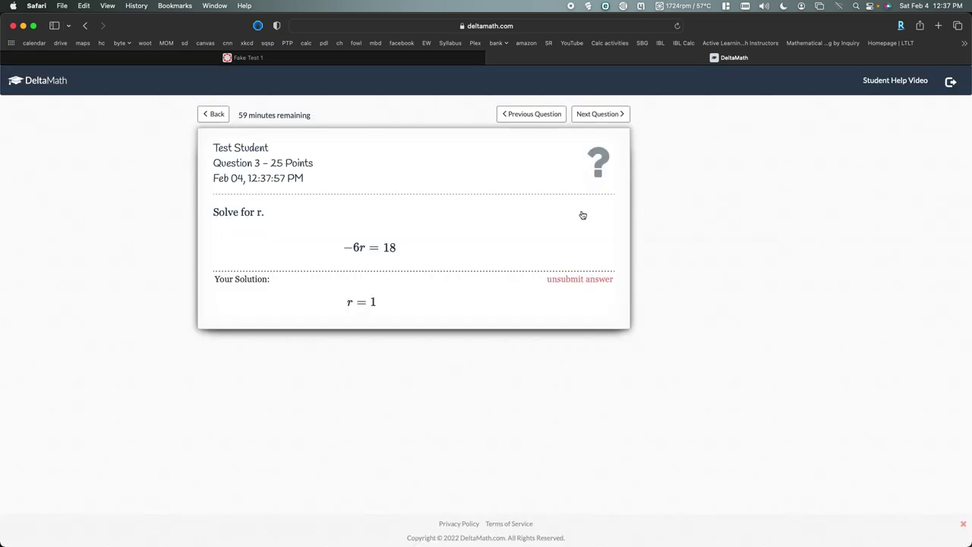
# Submit s = 1 as the answer to Question 4
pyautogui.click(597, 115)
pyautogui.click(405, 306)
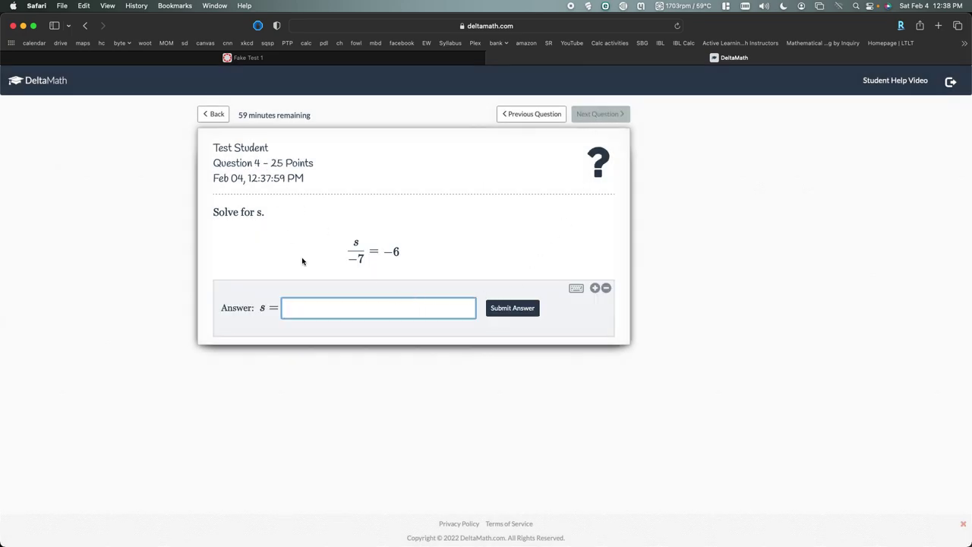
pyautogui.write('1')
pyautogui.click(519, 309)
pyautogui.click(583, 209)
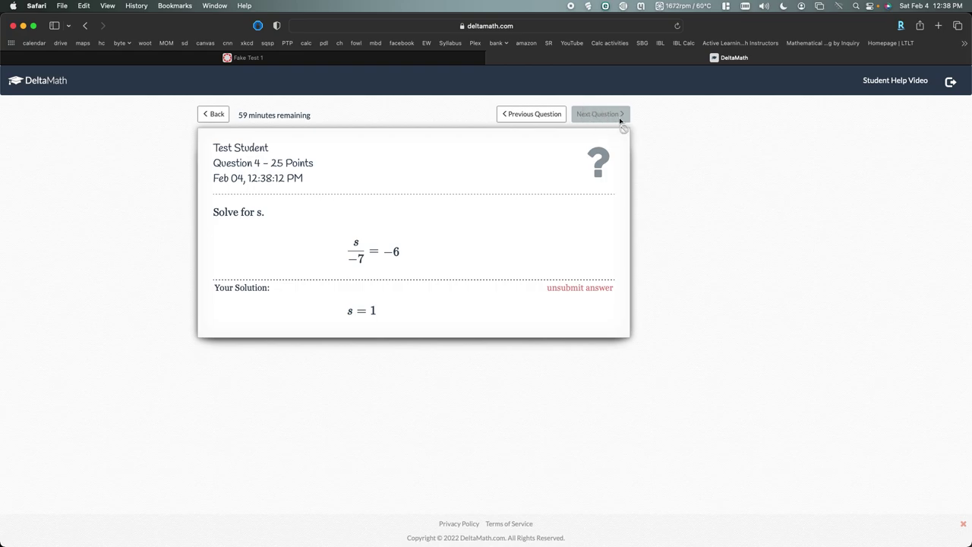
# Go back to Question 3, unsubmit its answer, then return to the upcoming assignments list
pyautogui.click(559, 116)
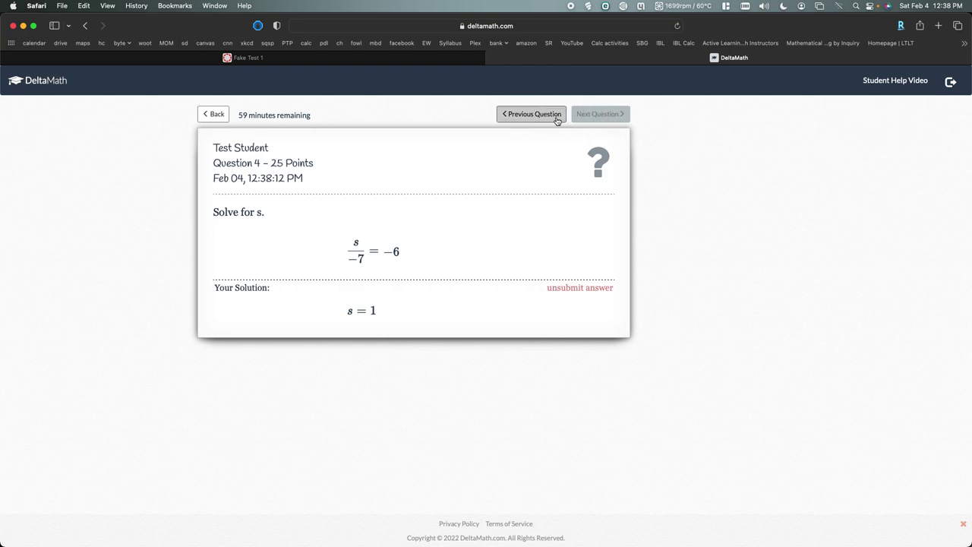
pyautogui.click(563, 281)
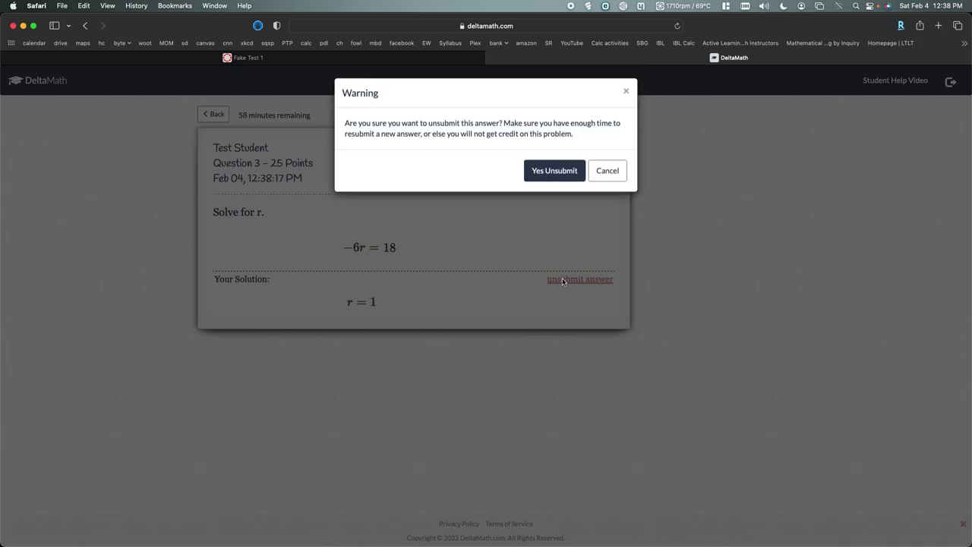
pyautogui.click(542, 174)
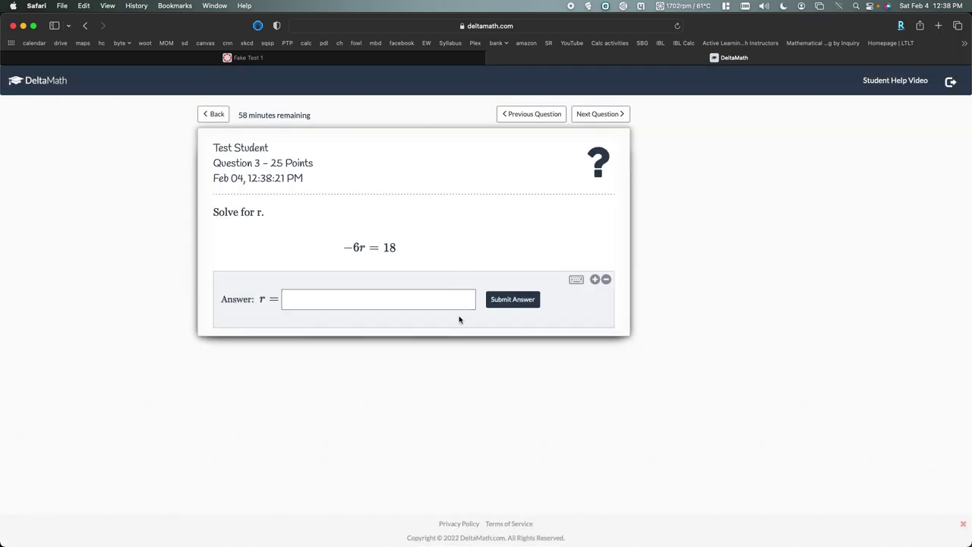
pyautogui.tripleClick(583, 127)
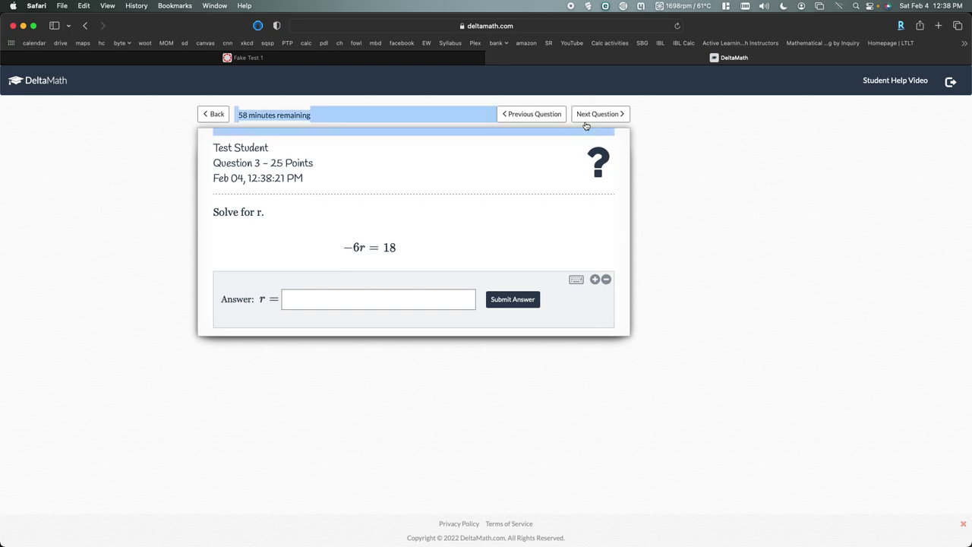
pyautogui.click(590, 117)
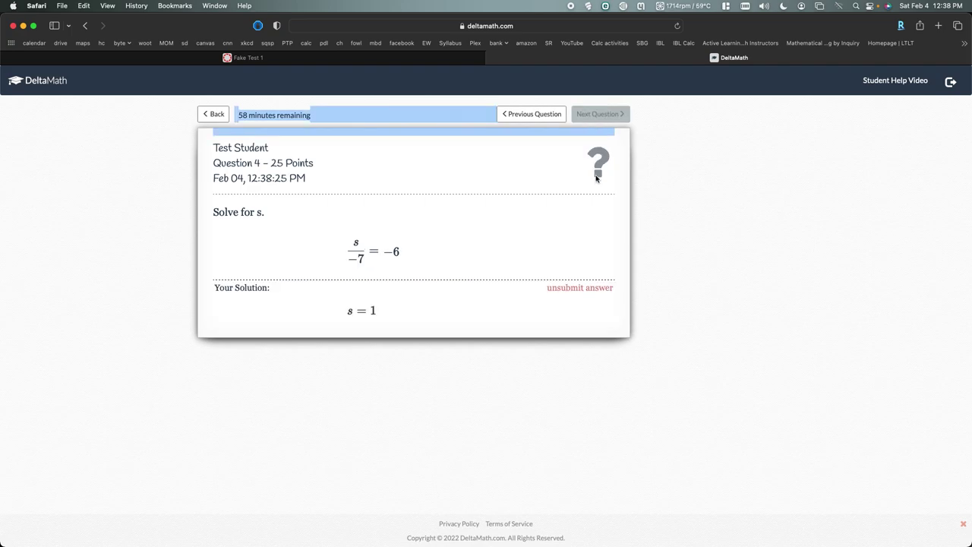
pyautogui.click(538, 180)
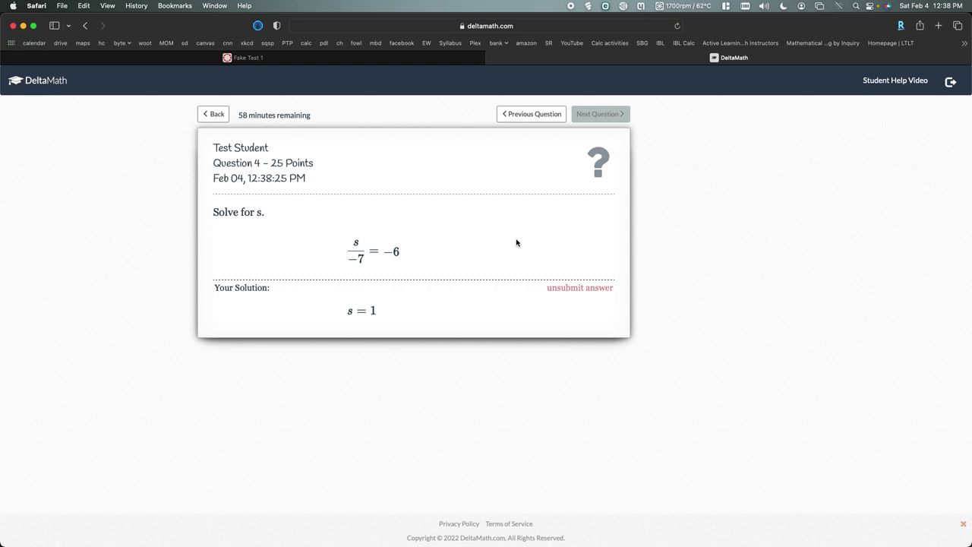
pyautogui.click(215, 114)
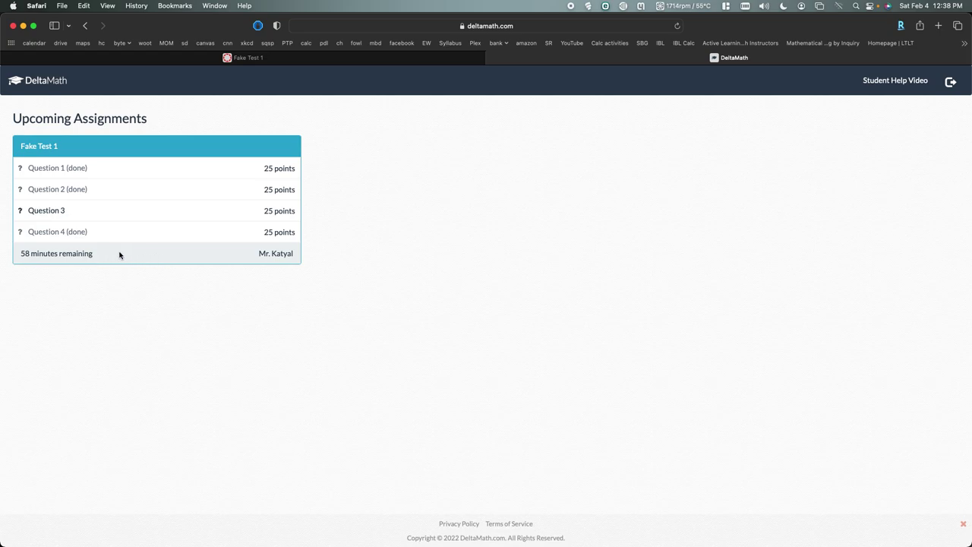
# Reopen Question 3, submit r = 1 again, and return to the assignments list
pyautogui.click(47, 210)
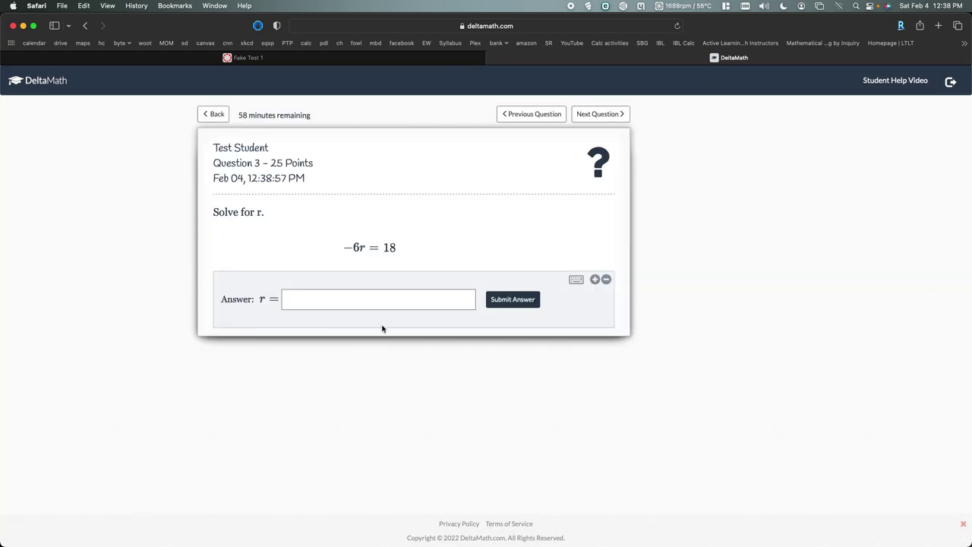
pyautogui.click(373, 299)
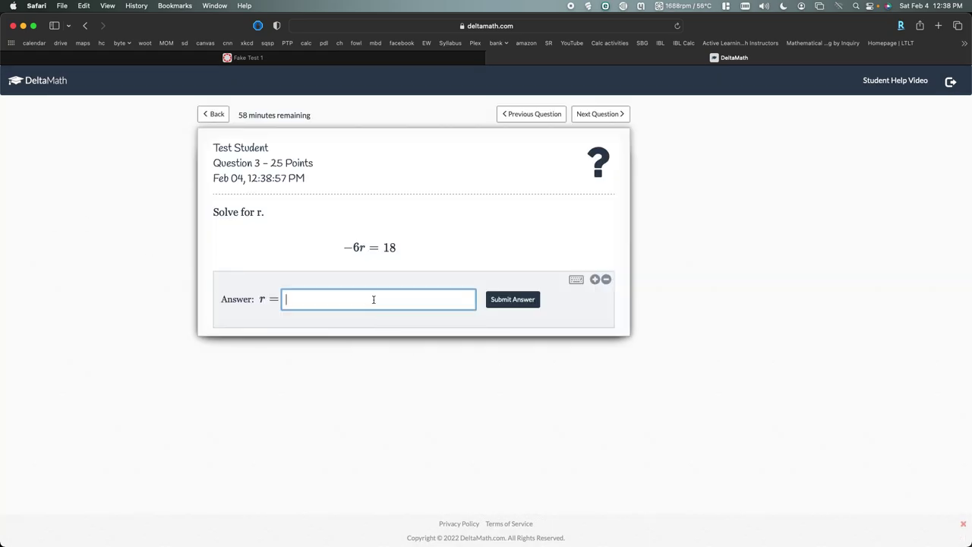
pyautogui.click(503, 301)
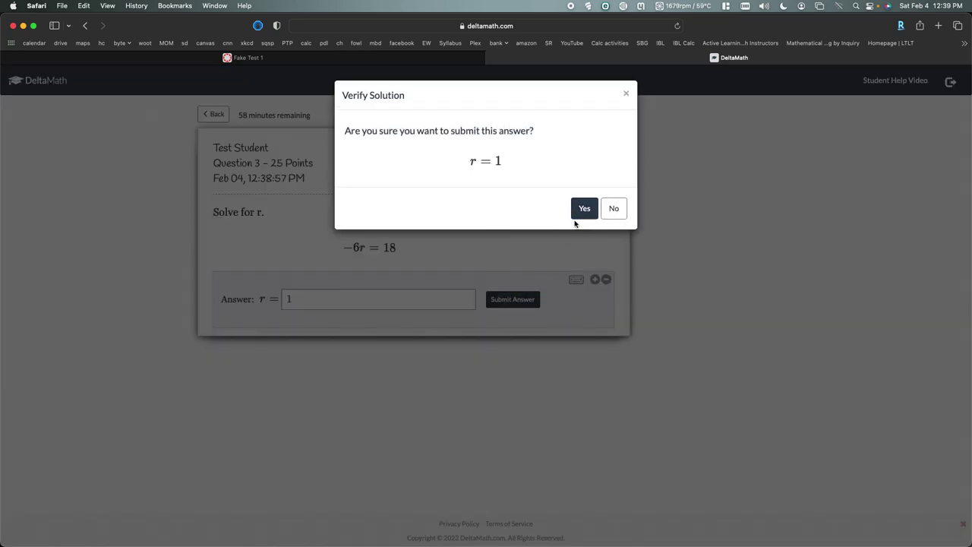
pyautogui.click(579, 214)
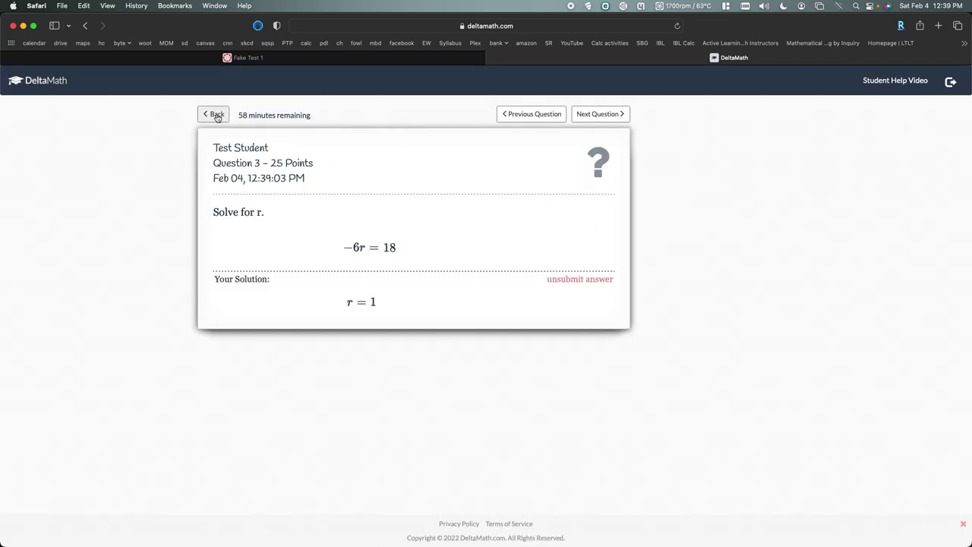
pyautogui.click(215, 115)
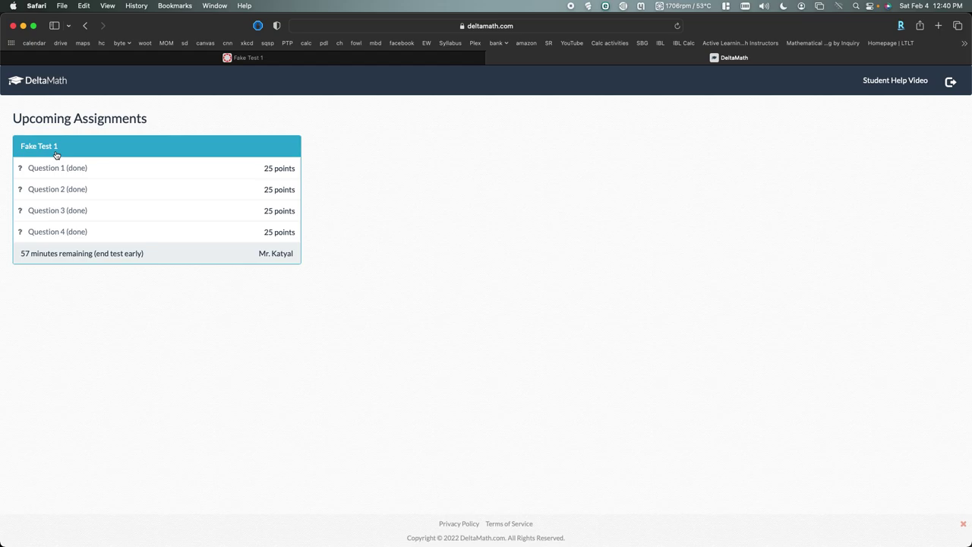
# End Fake Test 1 early, confirming with End Early in the Warning dialog
pyautogui.click(126, 258)
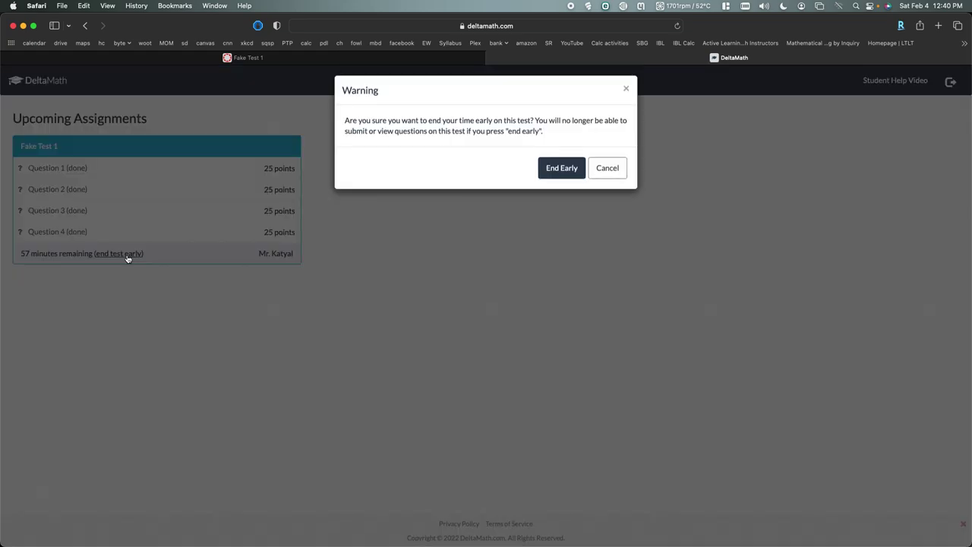
pyautogui.click(564, 174)
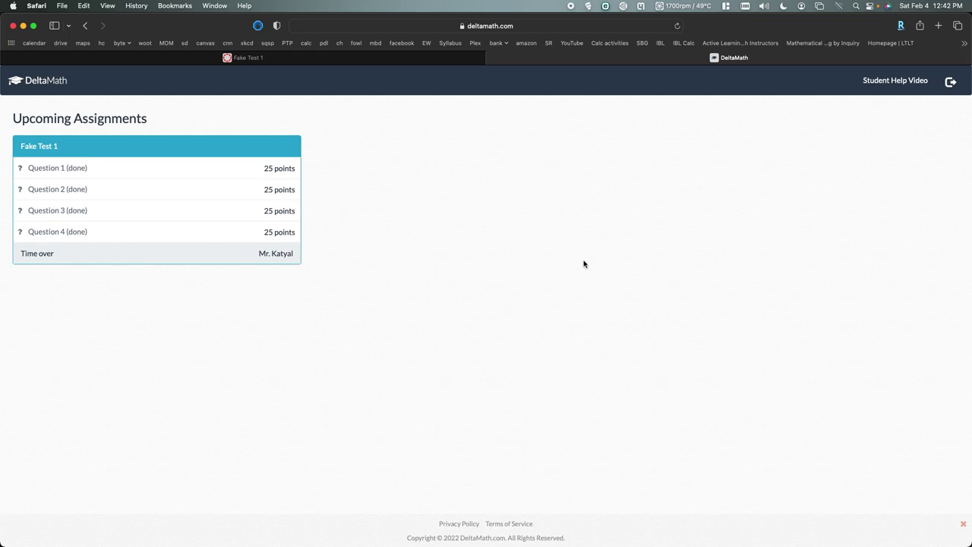
# Open the MAC 1105-11 College Algebra syllabus and scroll to its technology requirements
pyautogui.click(458, 46)
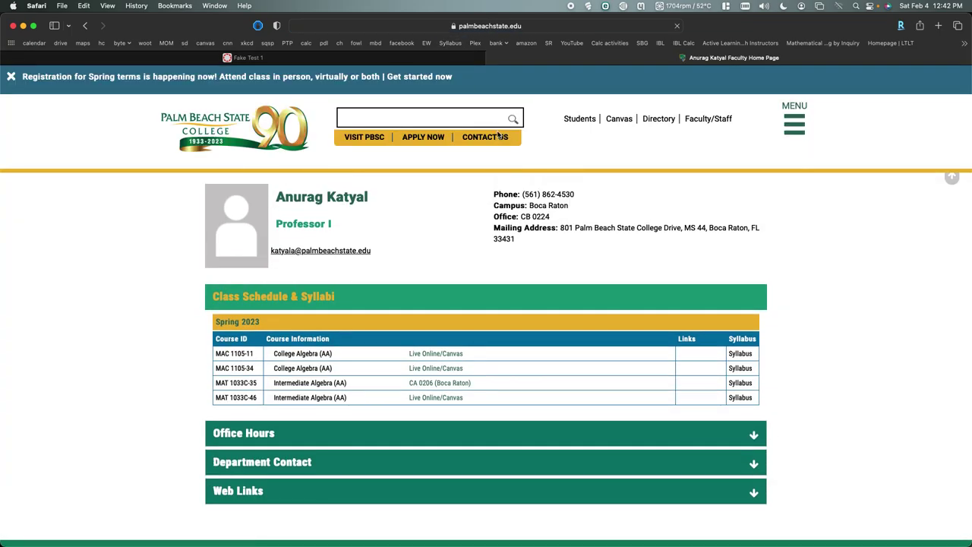
pyautogui.click(740, 353)
pyautogui.scroll(-15, 419, 375)
pyautogui.scroll(-6, 419, 377)
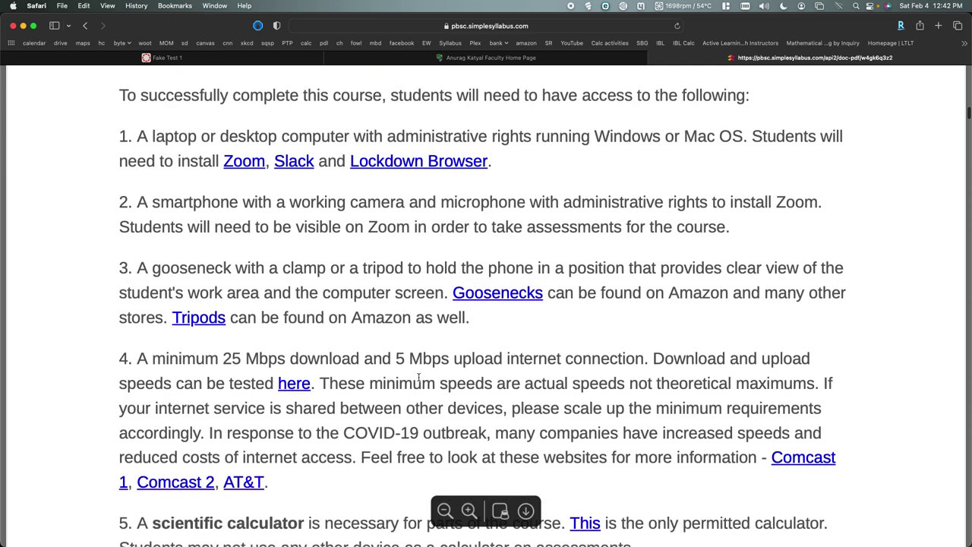